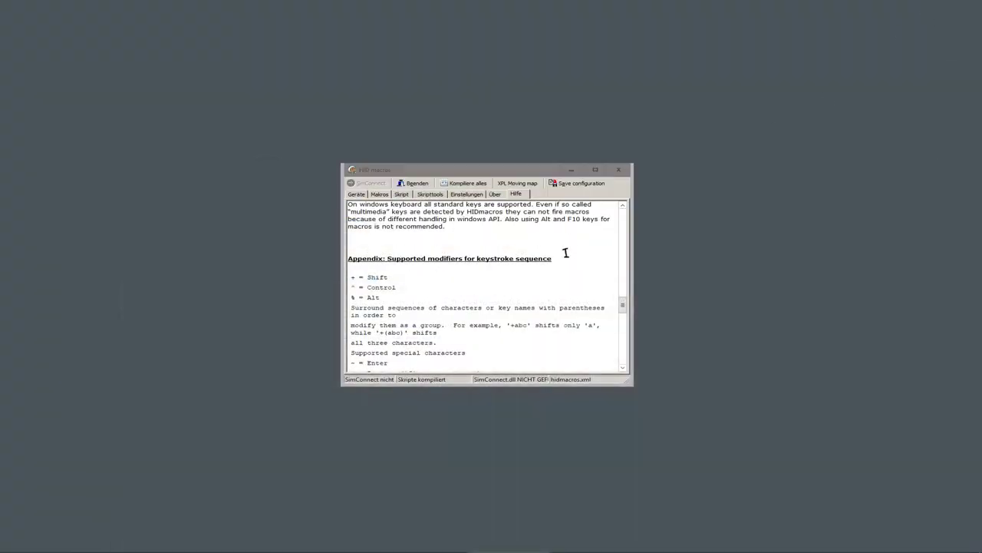
Step: Read the help appendix on supported keystroke modifiers, special characters and key names
left_click(357, 194)
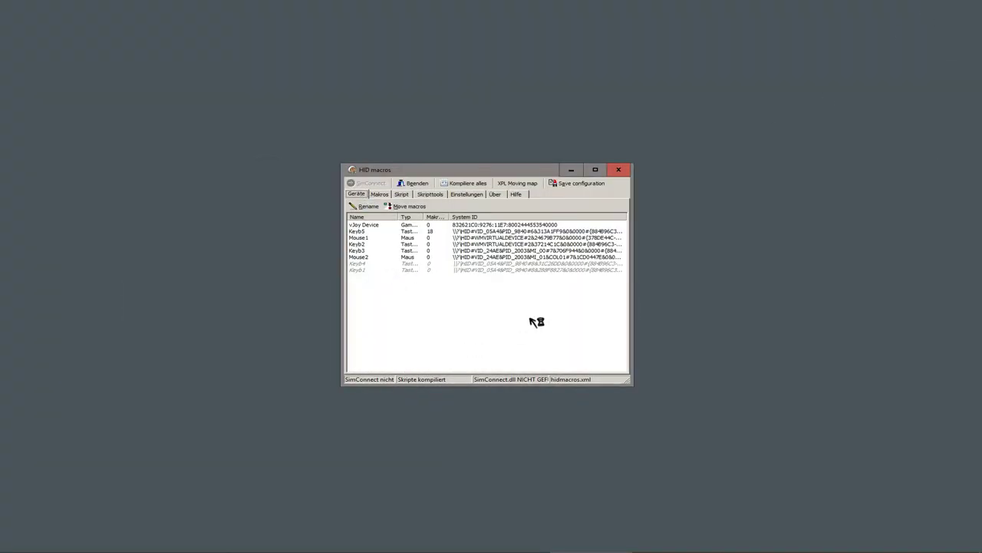
left_click(522, 195)
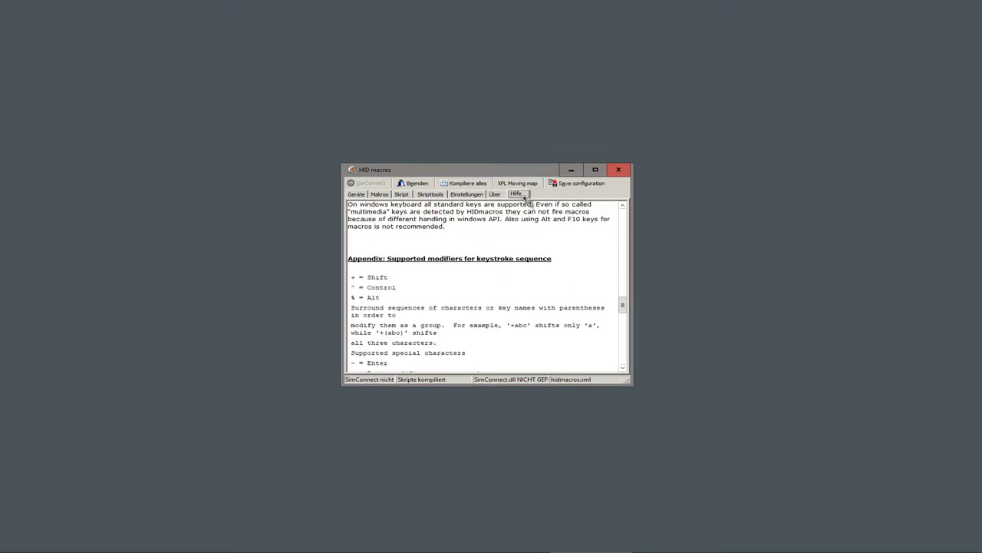
mouse_move(623, 293)
left_mouse_down()
mouse_move(622, 282)
mouse_move(623, 309)
left_mouse_up()
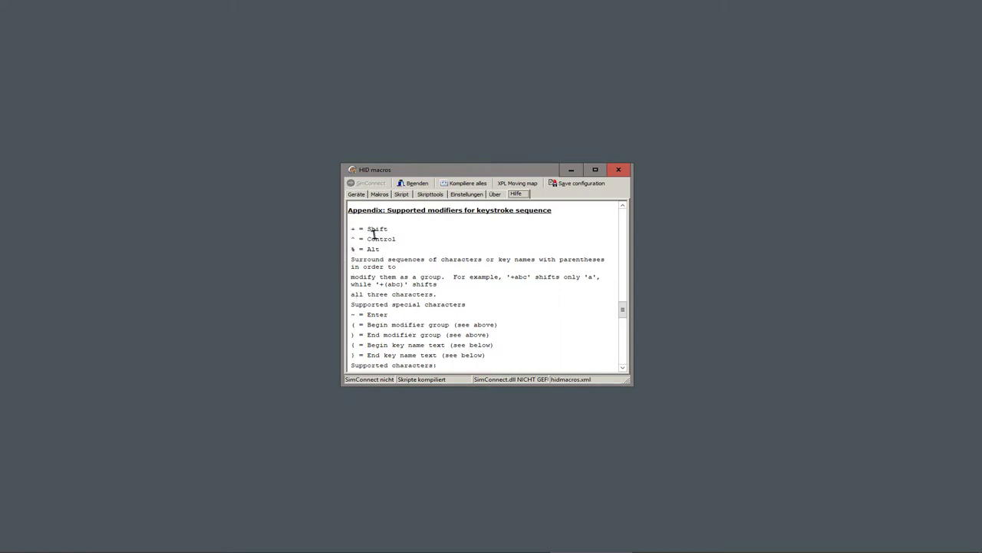
scroll(361, 337, "down", 3)
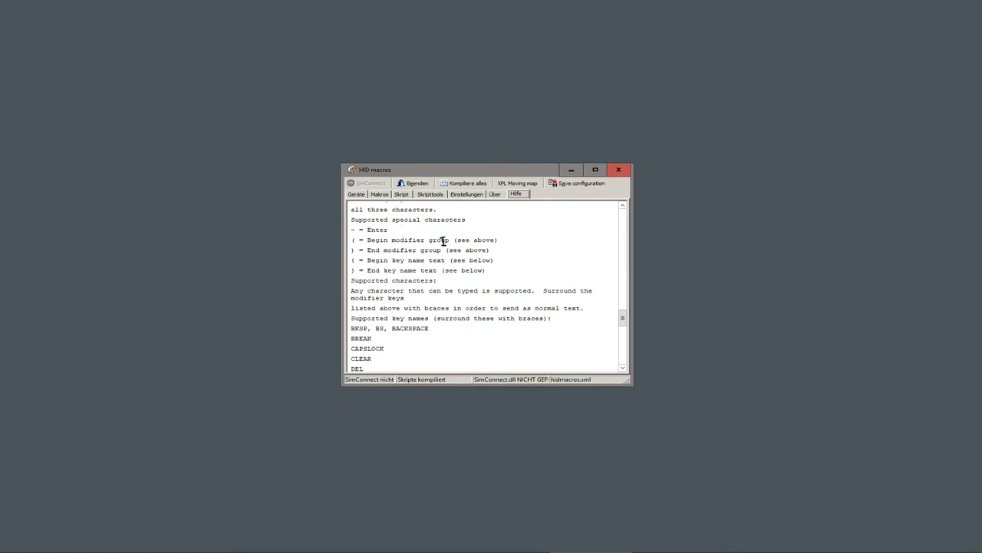
scroll(362, 299, "down", 3)
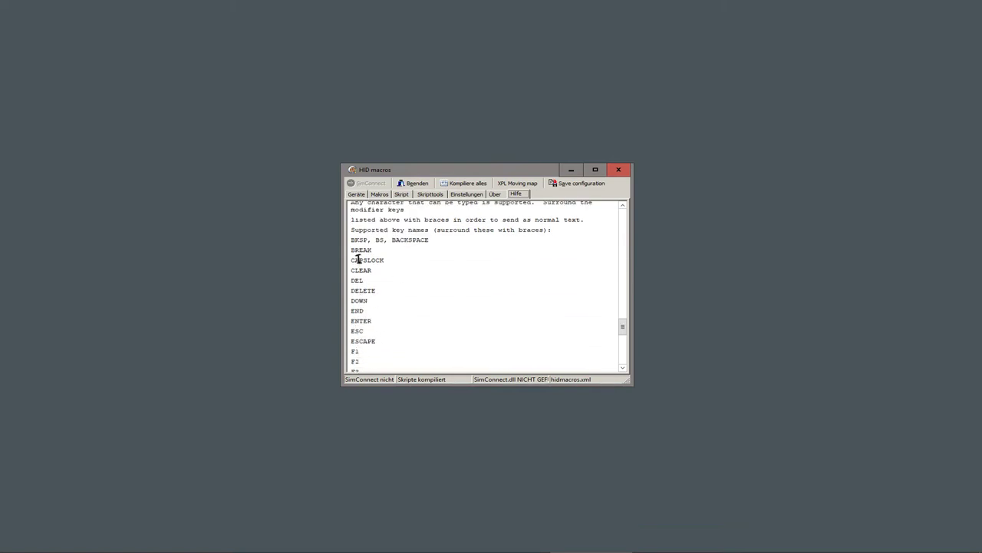
scroll(434, 307, "up", 10)
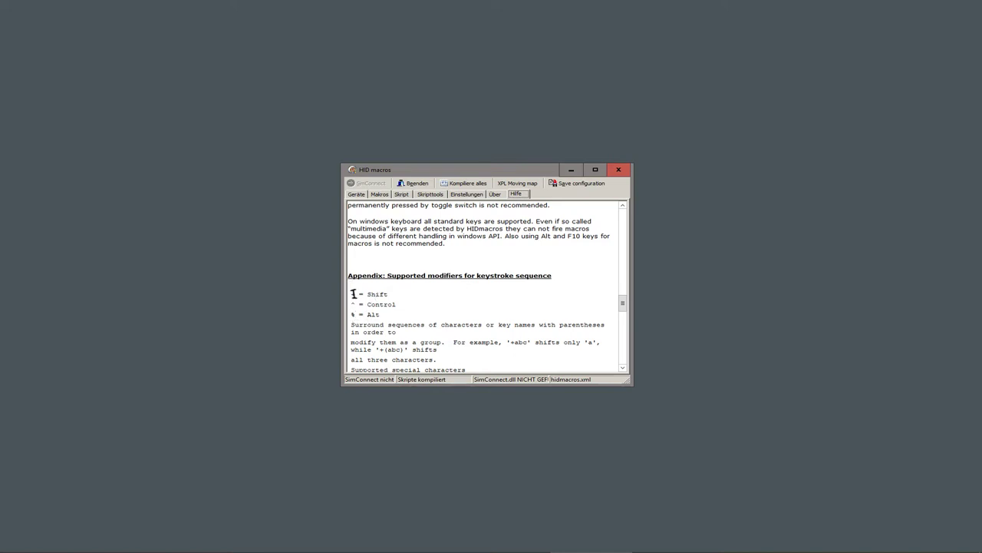
Step: Create a new macro named Shift1 that sends the keystroke sequence +1
left_click(401, 195)
left_click(380, 194)
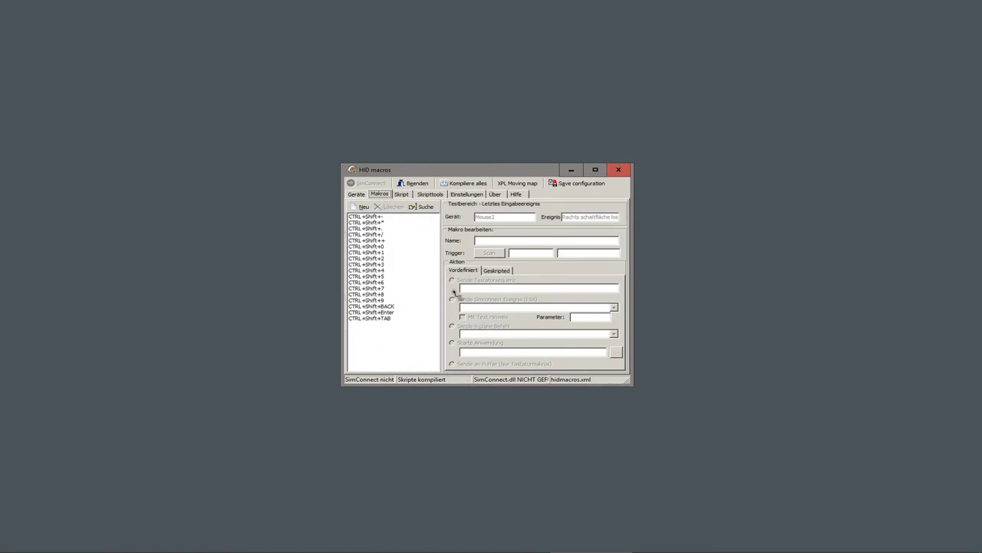
left_click(362, 207)
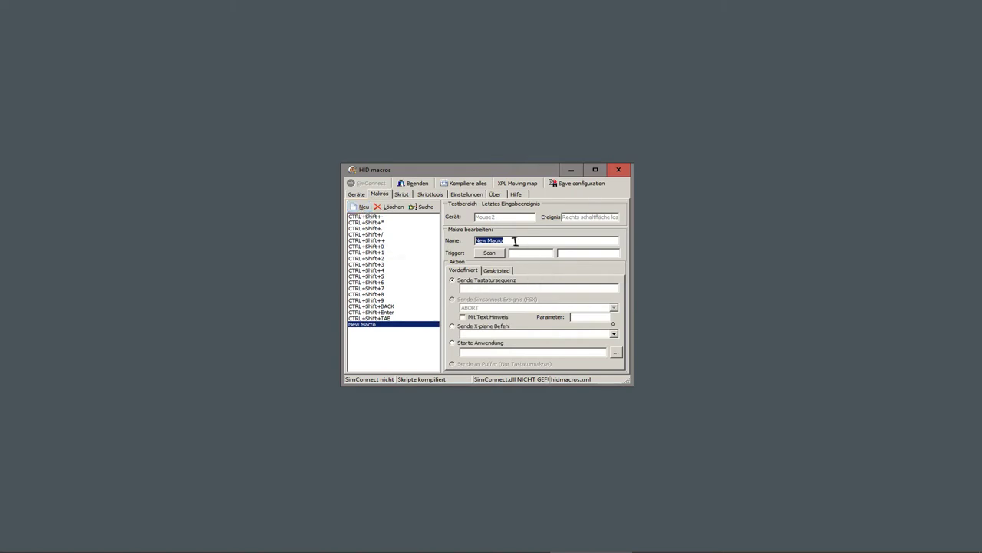
type("Shitf")
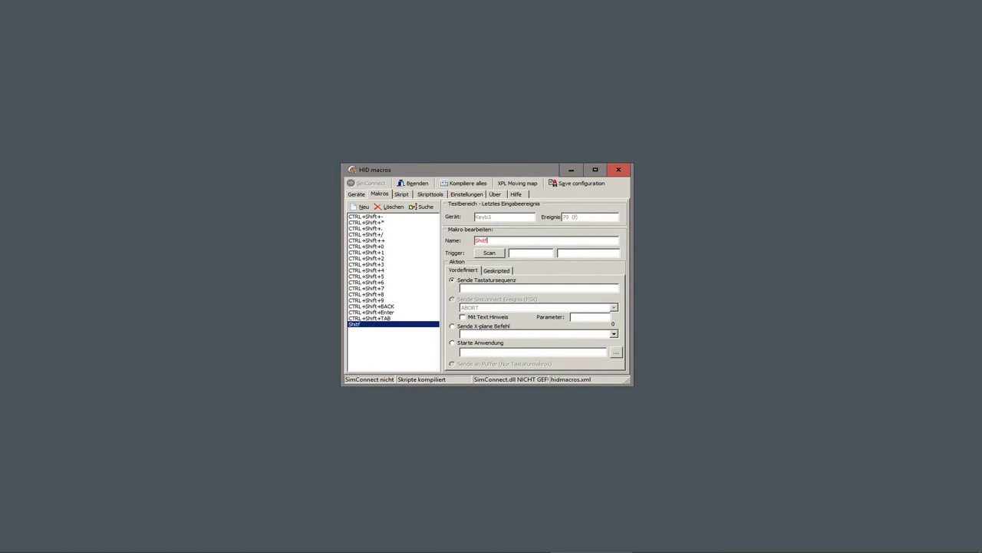
key("BackSpace")
left_click(469, 288)
type("+1")
Step: Switch the Shift1 macro's action to Starte Anwendung and view the program file browser without choosing a file
left_click(373, 252)
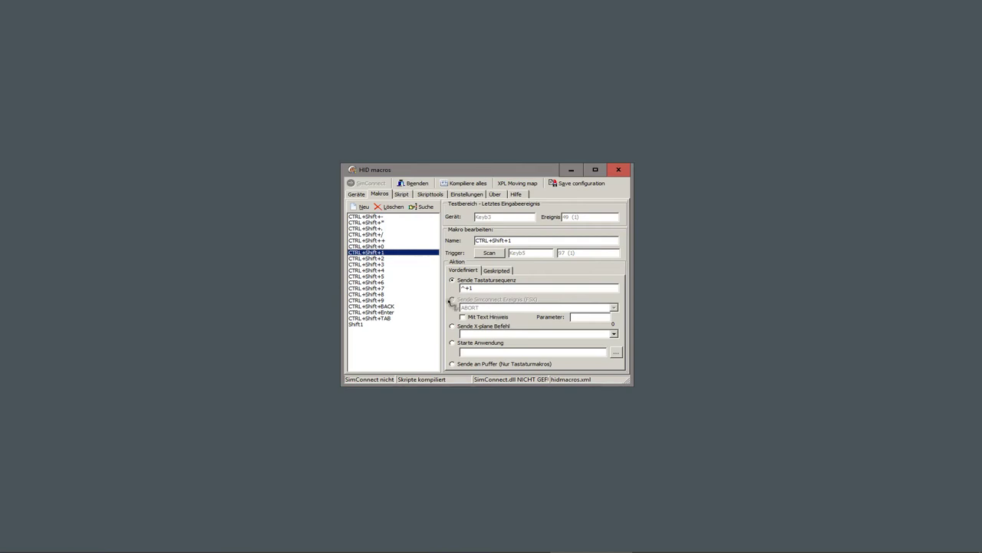
left_click(355, 324)
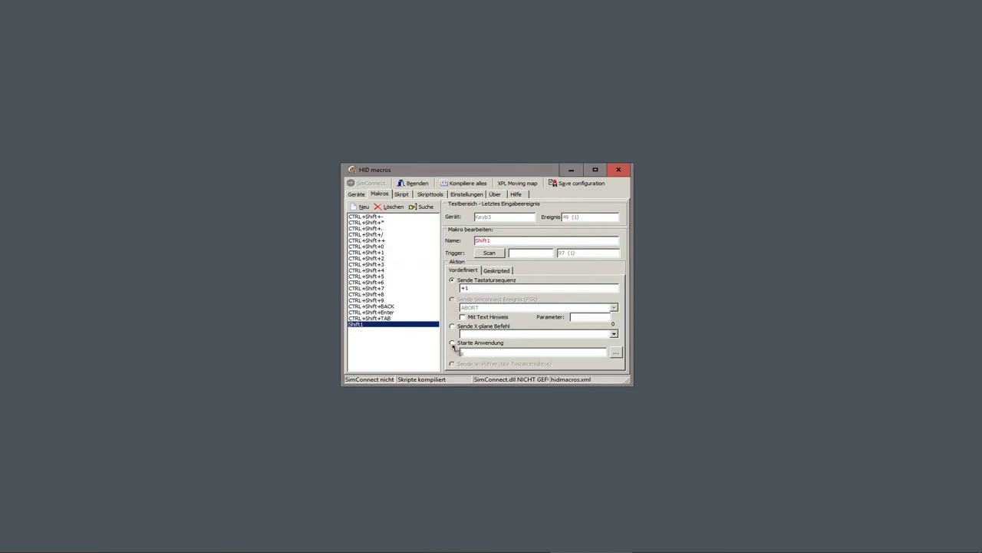
left_click(453, 344)
left_click(615, 352)
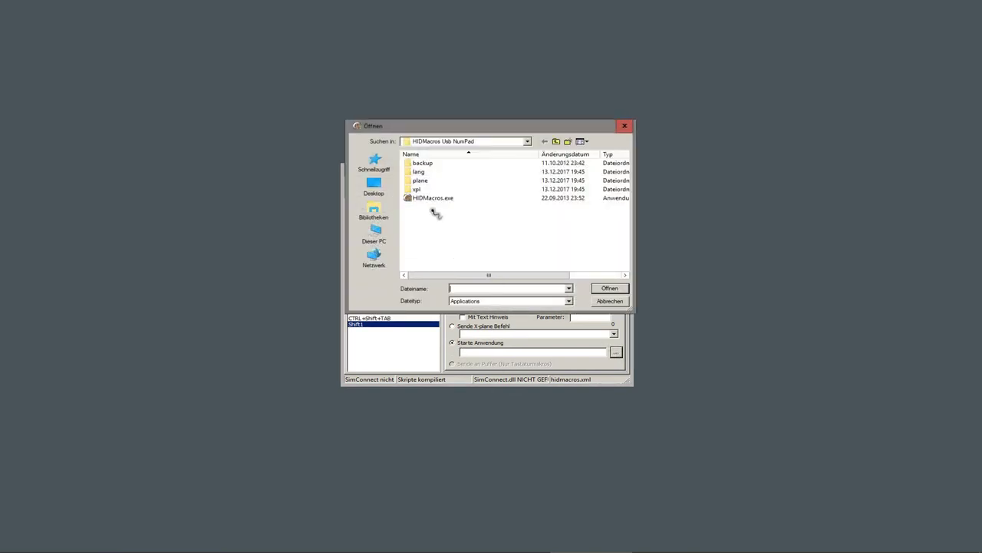
left_click(610, 302)
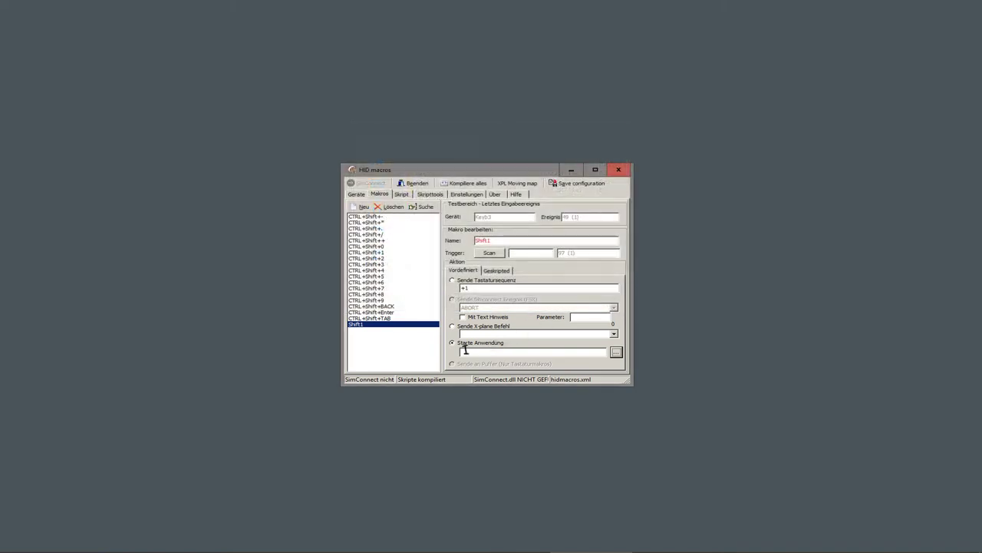
Step: Try to assign the numpad's 1 key as the trigger of the Shift1 macro by scanning it
left_click(463, 289)
type("+1")
left_click(490, 253)
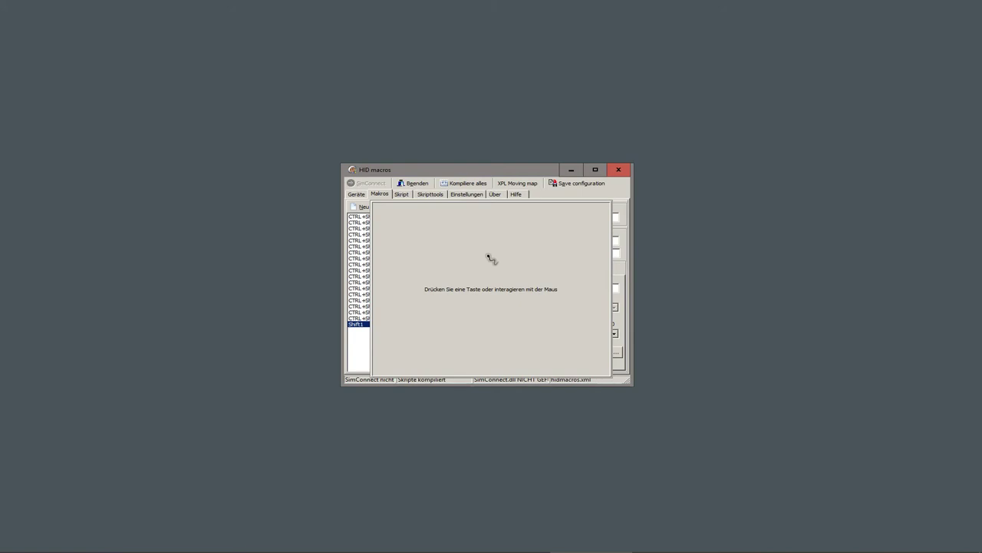
key("1")
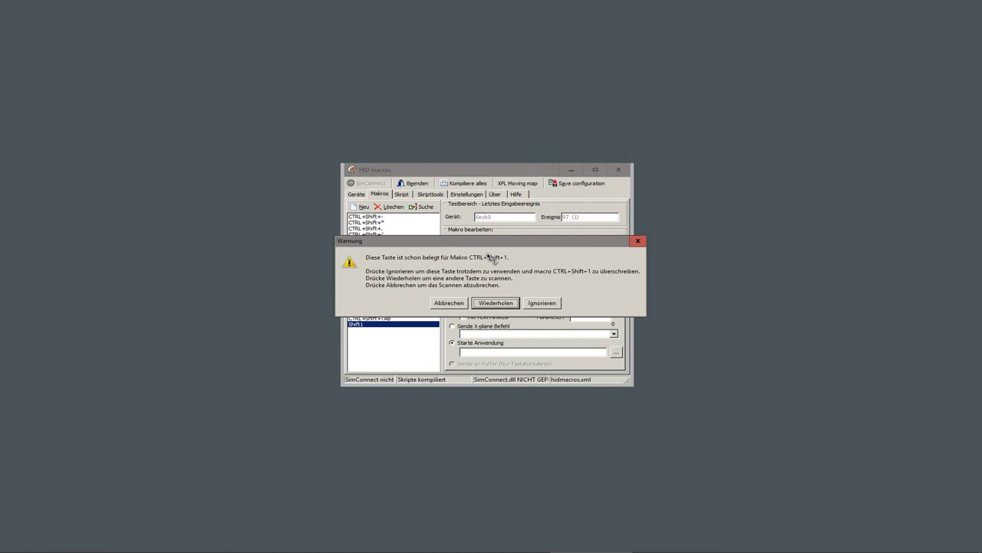
left_click(449, 303)
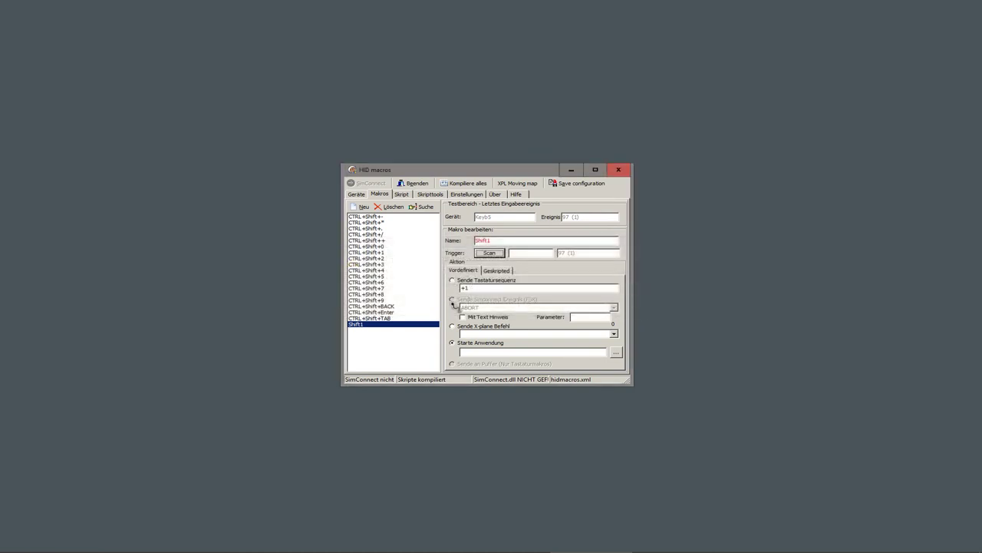
Step: Review the triggers and keystroke sequences of the existing CTRL+Shift macros, from the number and symbol keys to TAB
left_click(376, 251)
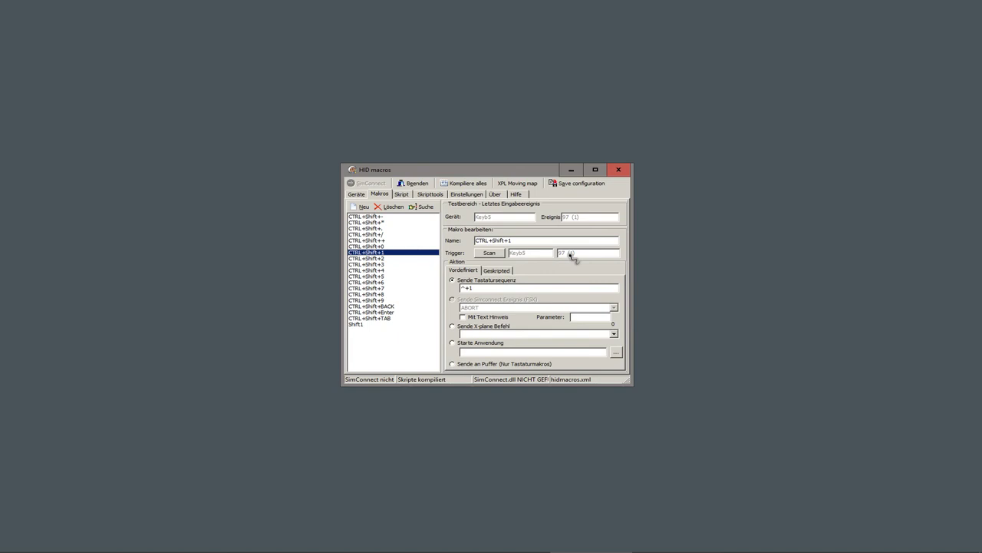
left_click(386, 247)
left_click(386, 240)
left_click(386, 234)
left_click(385, 229)
left_click(385, 222)
left_click(384, 217)
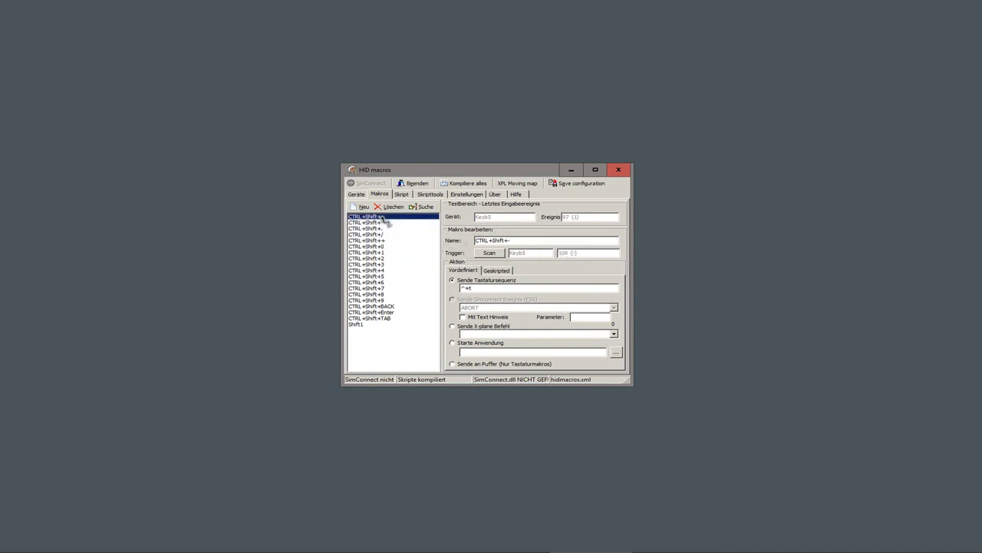
left_click(382, 247)
left_click(375, 276)
left_click(375, 294)
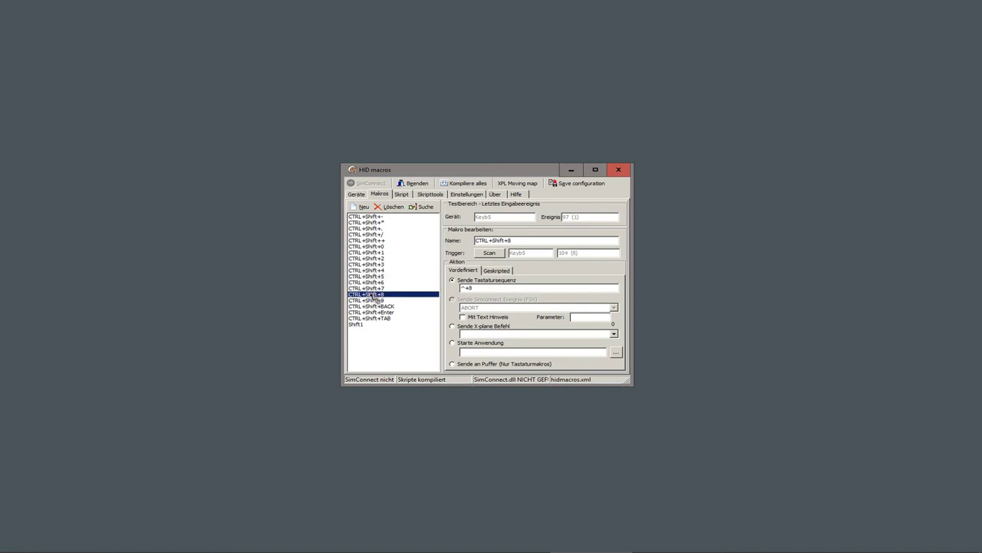
left_click(373, 307)
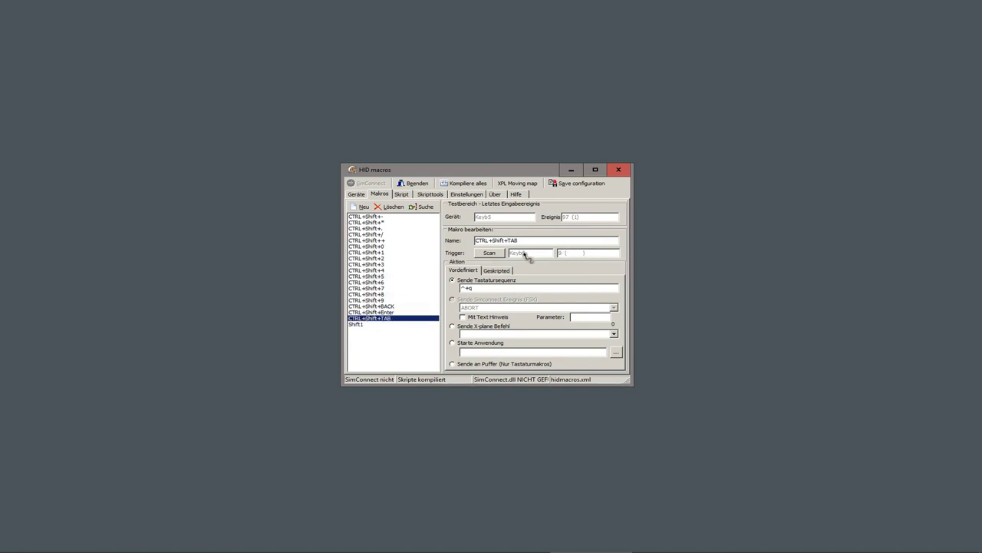
left_click(483, 185)
Step: Open the Windows startup folder with shell:startup, check it for the HIDMacros.exe shortcut, and close it
key("super+r")
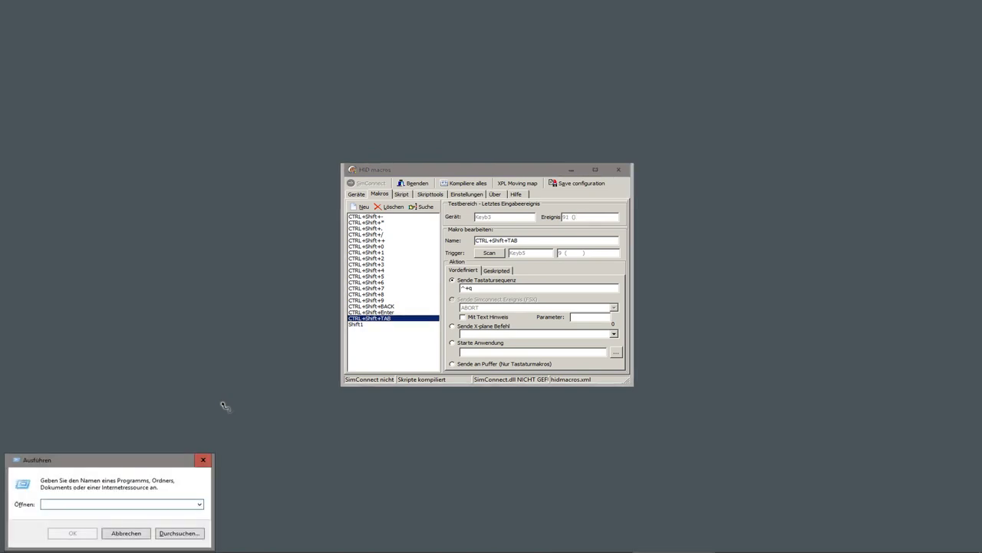
type("shell:")
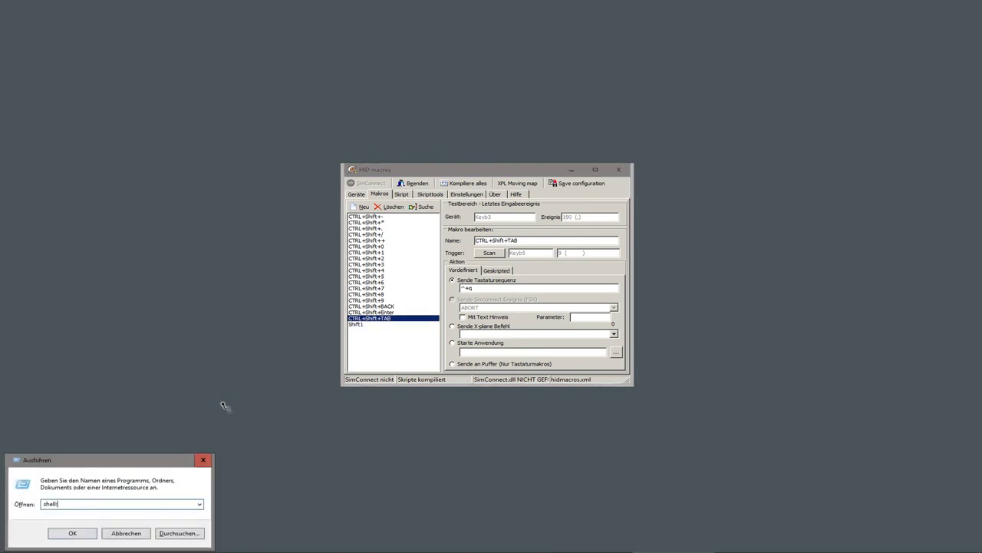
type("startup")
key("Return")
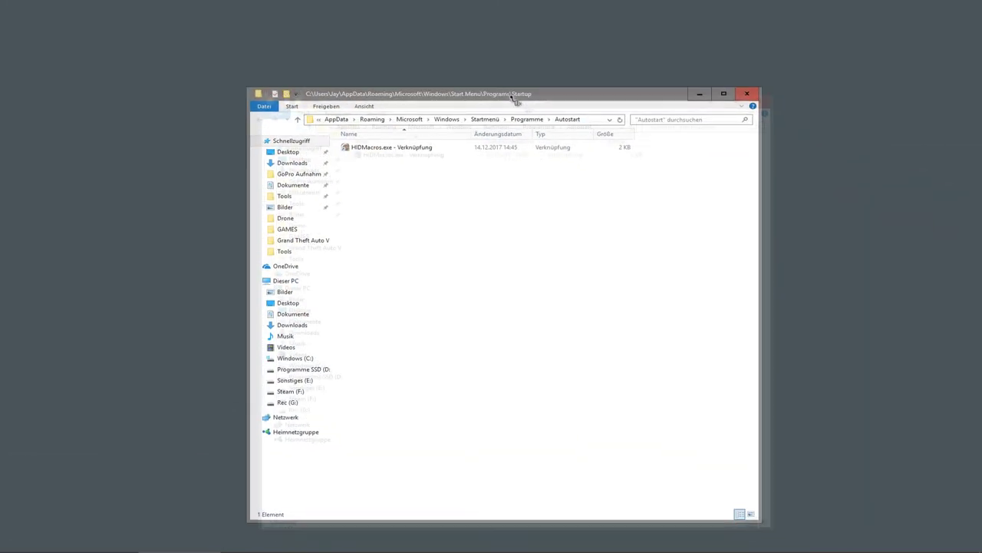
left_click_drag(516, 97, 495, 85)
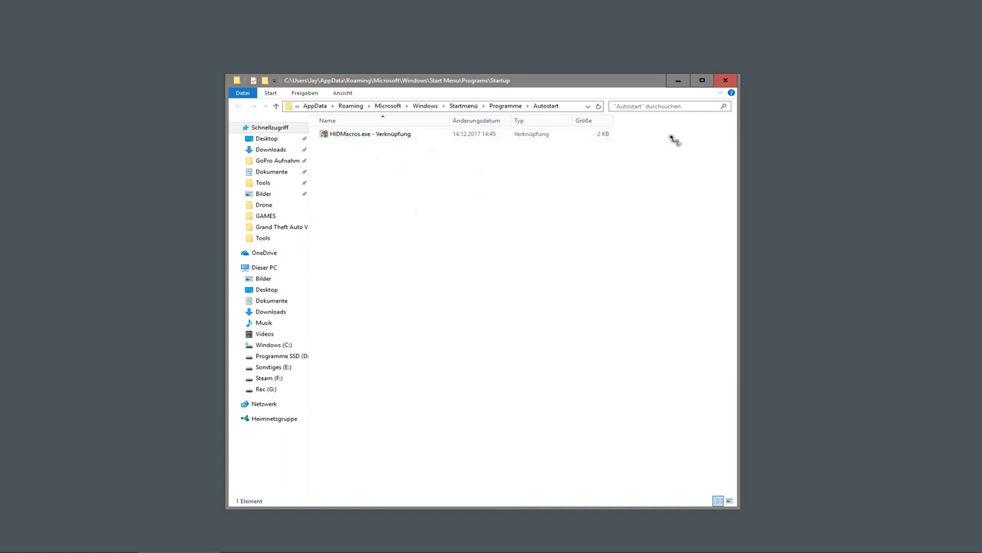
left_click(726, 80)
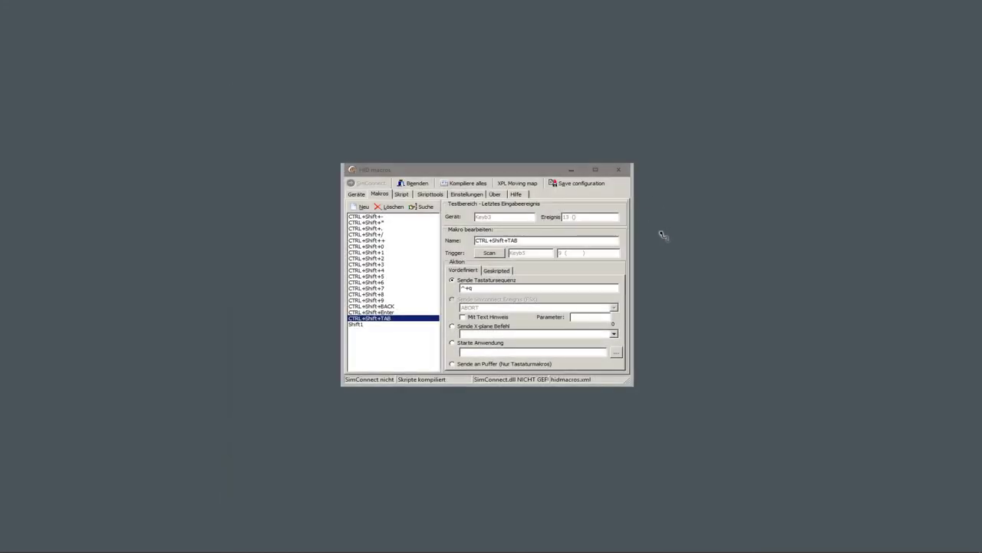